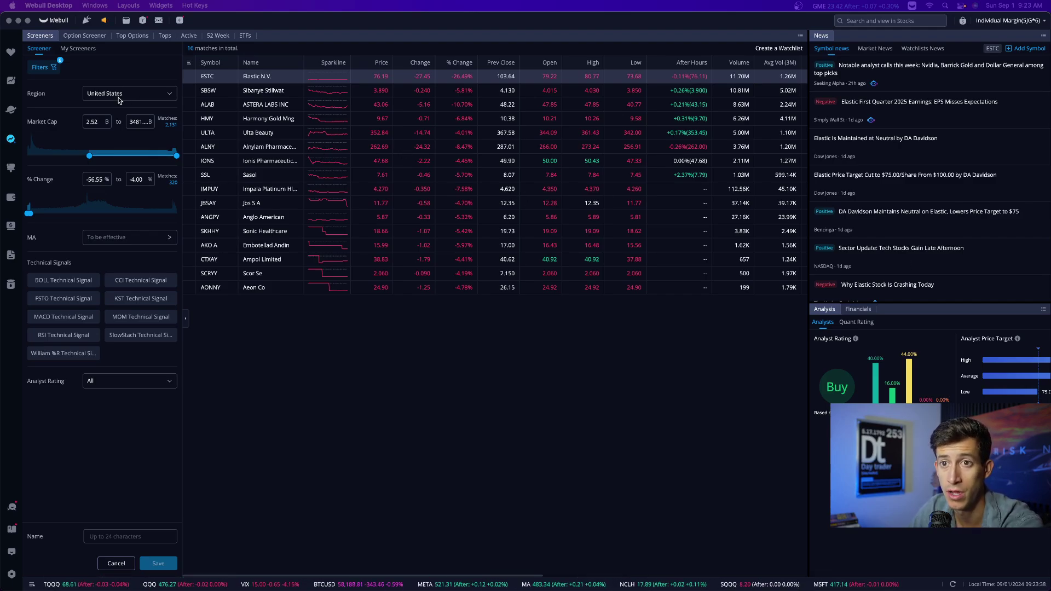
{"action": "left_click", "coordinate": [50, 66]}
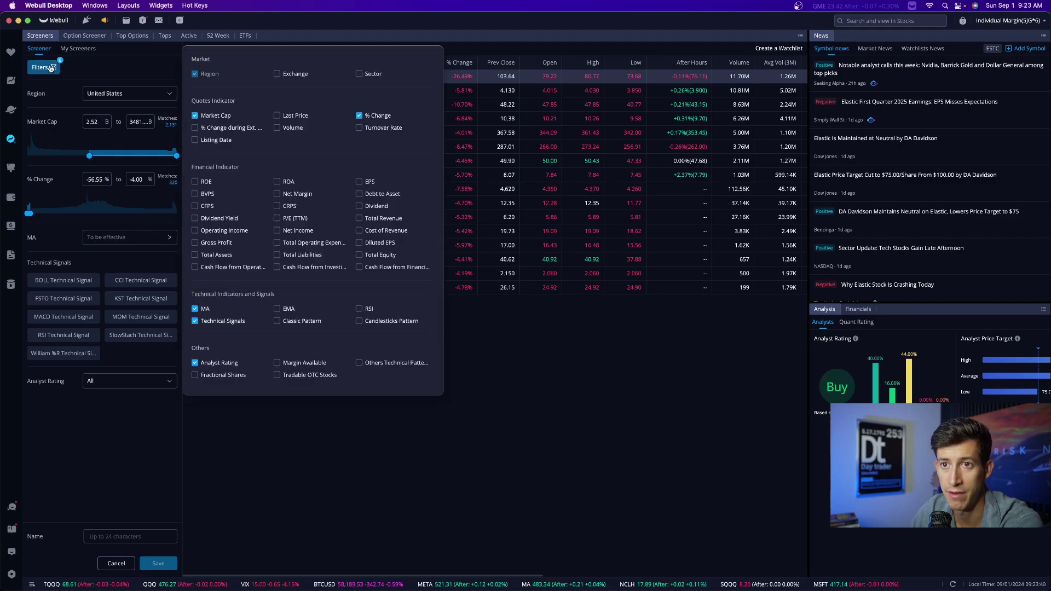
{"action": "left_click", "coordinate": [151, 73]}
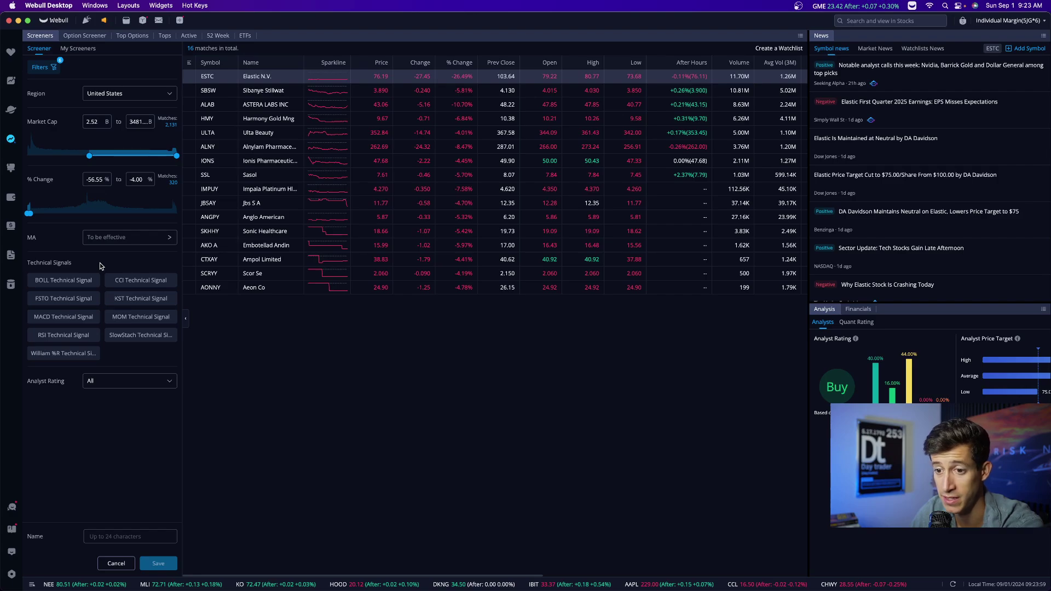
- Chart the screener results: ESTC on daily candles, SBSW, ALAB on 4-hour bars, then Harmony Gold (HMY)
{"action": "double_click", "coordinate": [284, 77]}
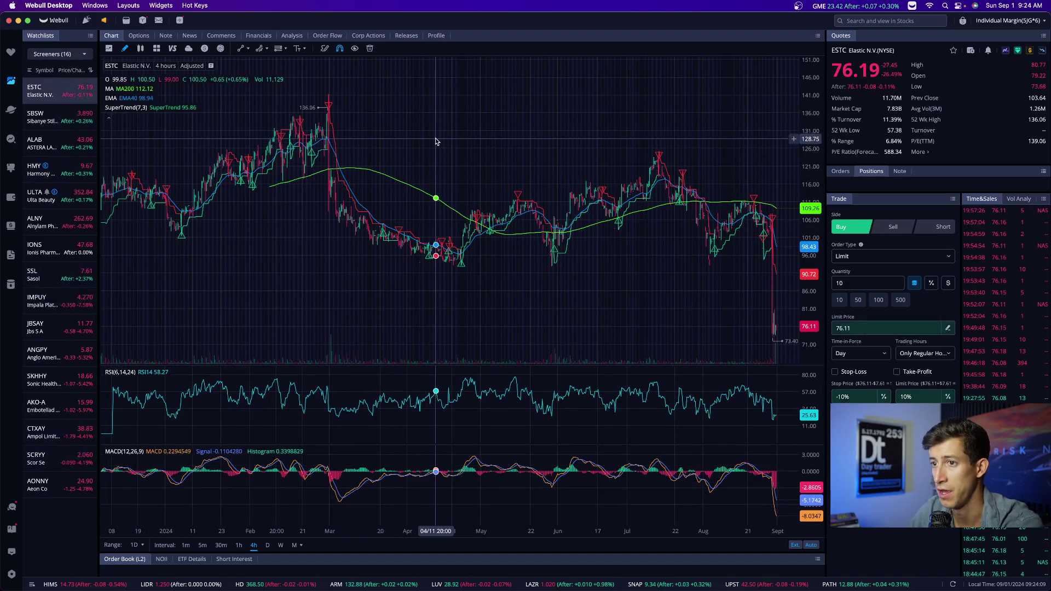
{"action": "left_click", "coordinate": [268, 545]}
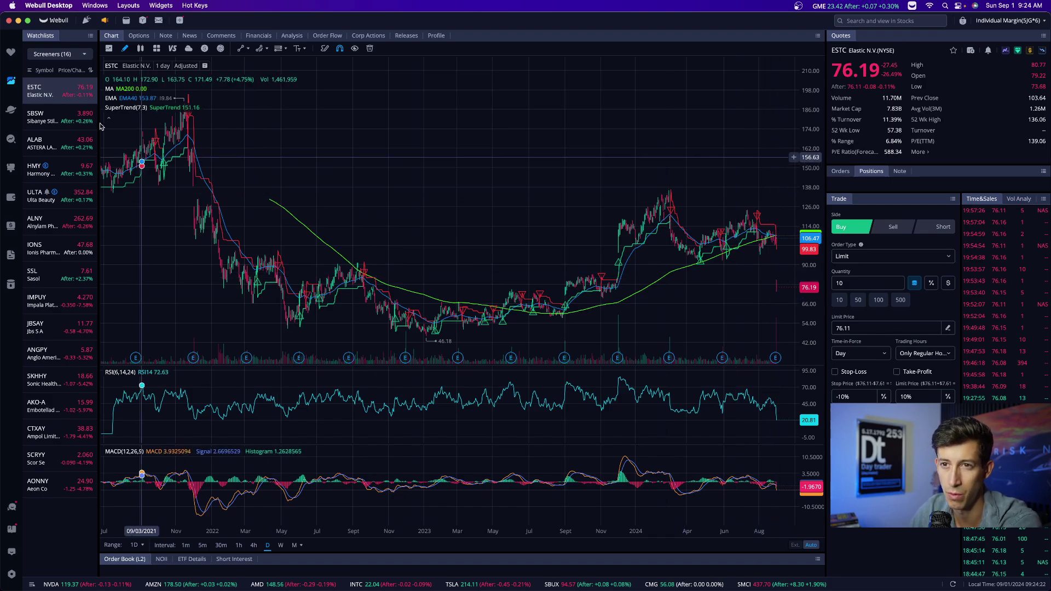
{"action": "left_click", "coordinate": [74, 118]}
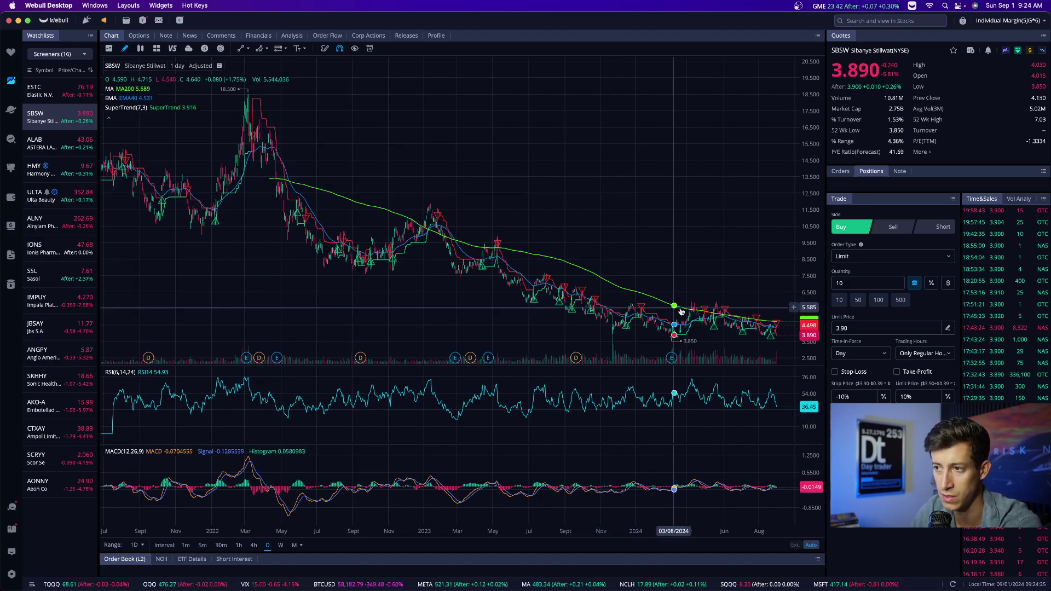
{"action": "left_click", "coordinate": [68, 144]}
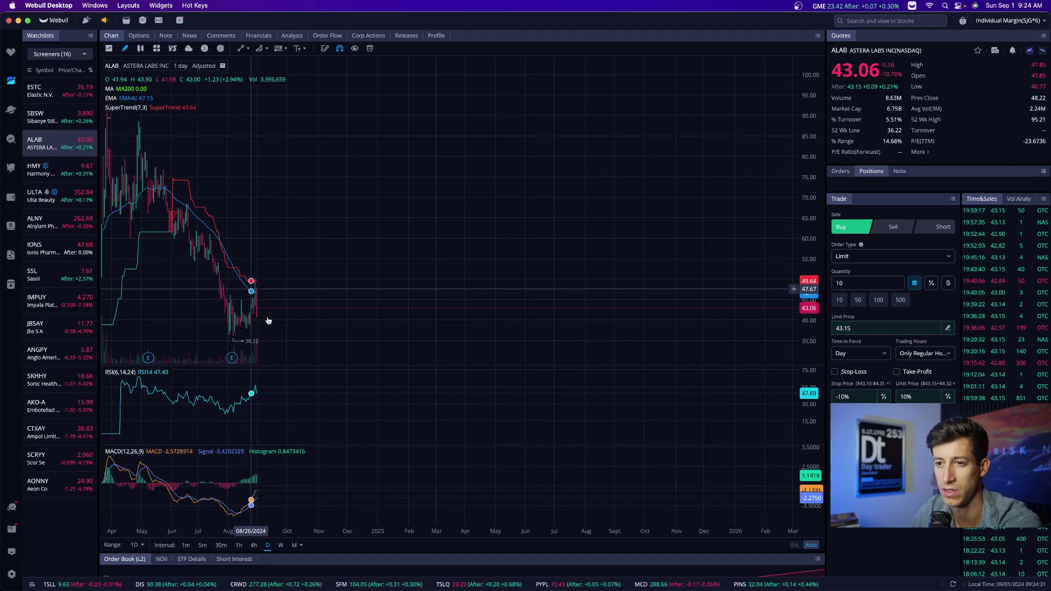
{"action": "left_click", "coordinate": [253, 545]}
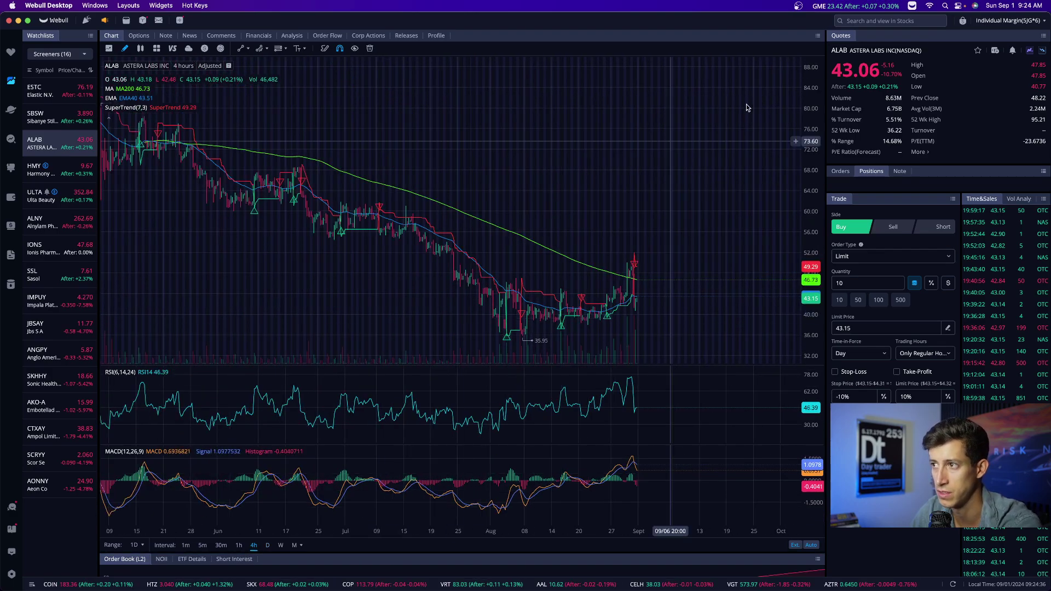
{"action": "scroll", "coordinate": [533, 297], "scroll_direction": "right", "scroll_amount": 3}
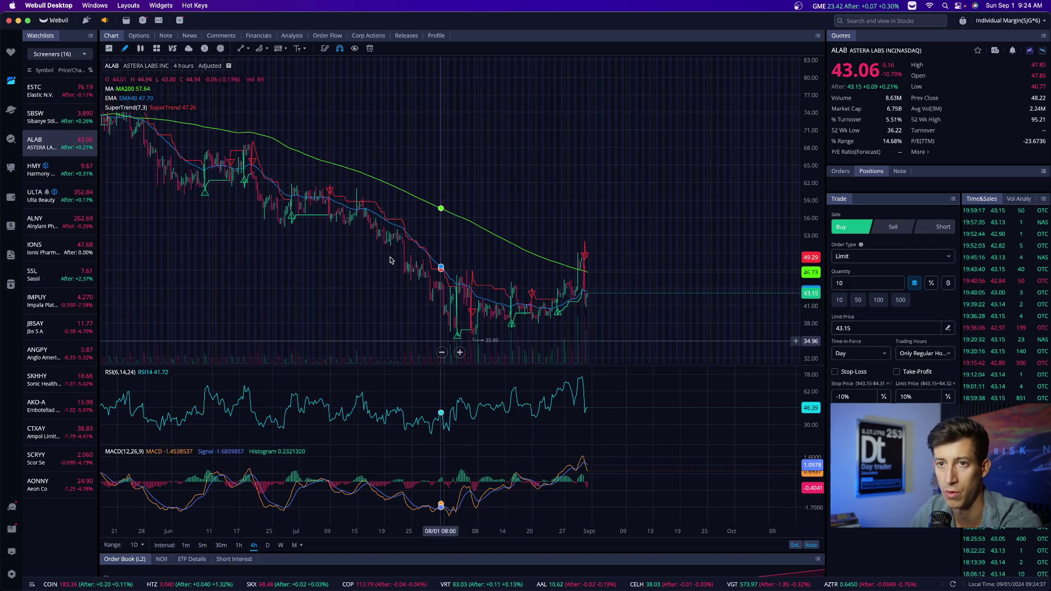
{"action": "left_click", "coordinate": [60, 169]}
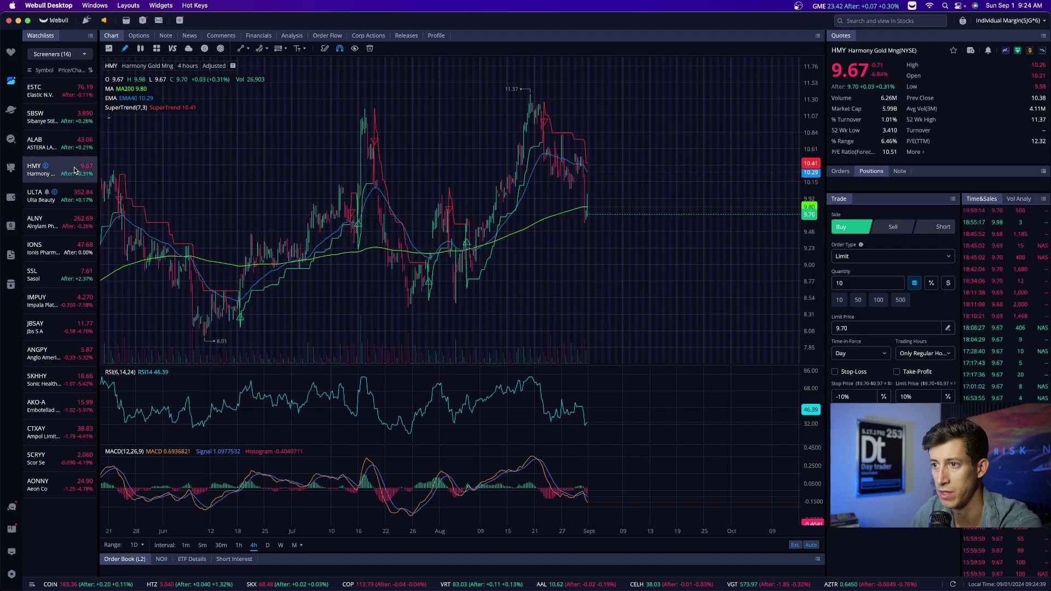
- Review the HMY chart on daily, then weekly, then back on 4-hour candles
{"action": "left_click", "coordinate": [268, 546]}
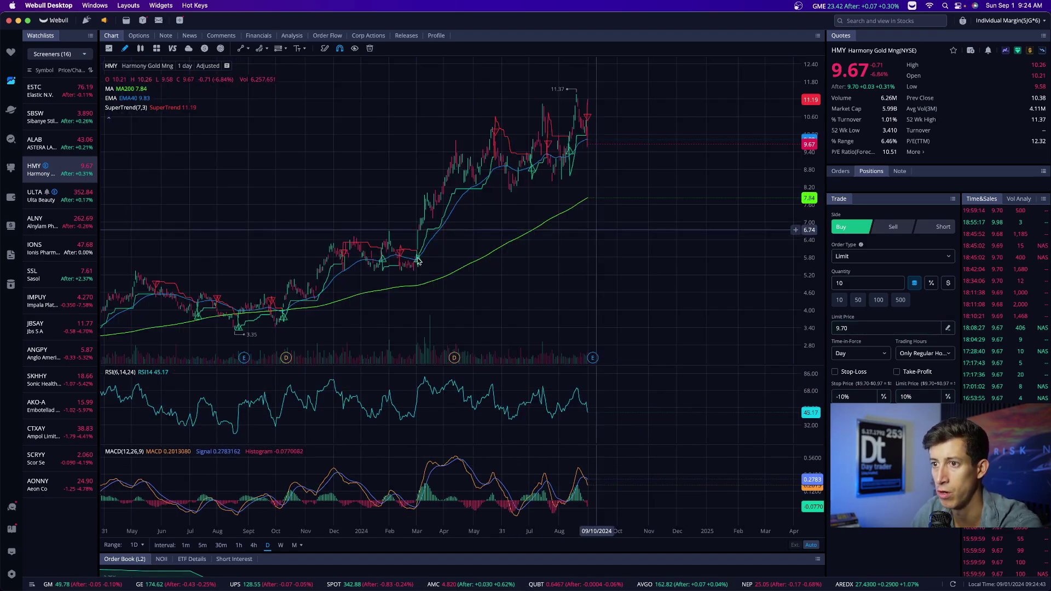
{"action": "scroll", "coordinate": [315, 290], "scroll_direction": "down", "scroll_amount": 3}
{"action": "scroll", "coordinate": [315, 290], "scroll_direction": "left", "scroll_amount": 5}
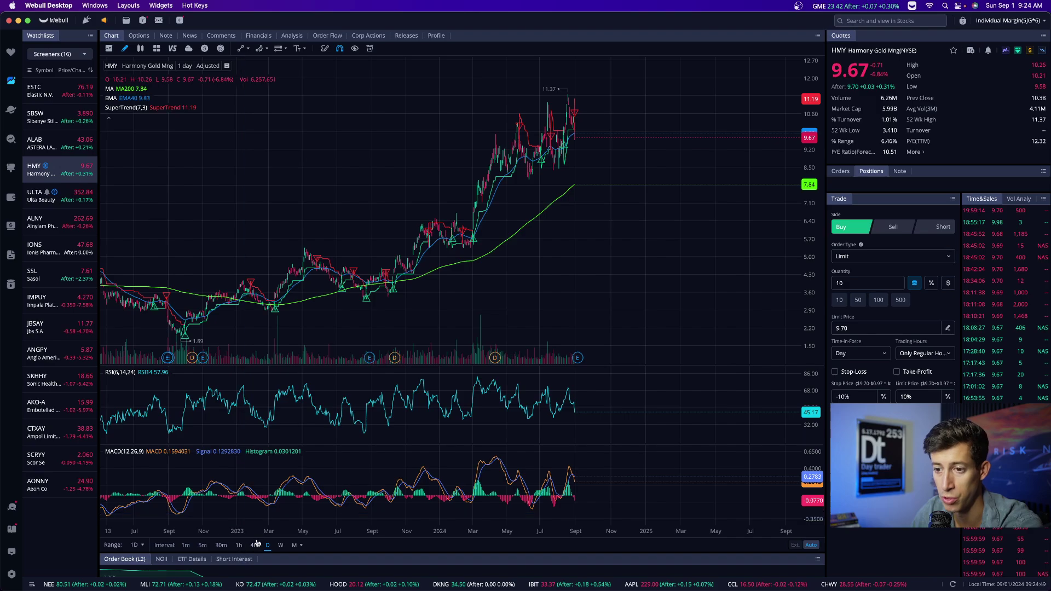
{"action": "left_click", "coordinate": [281, 545]}
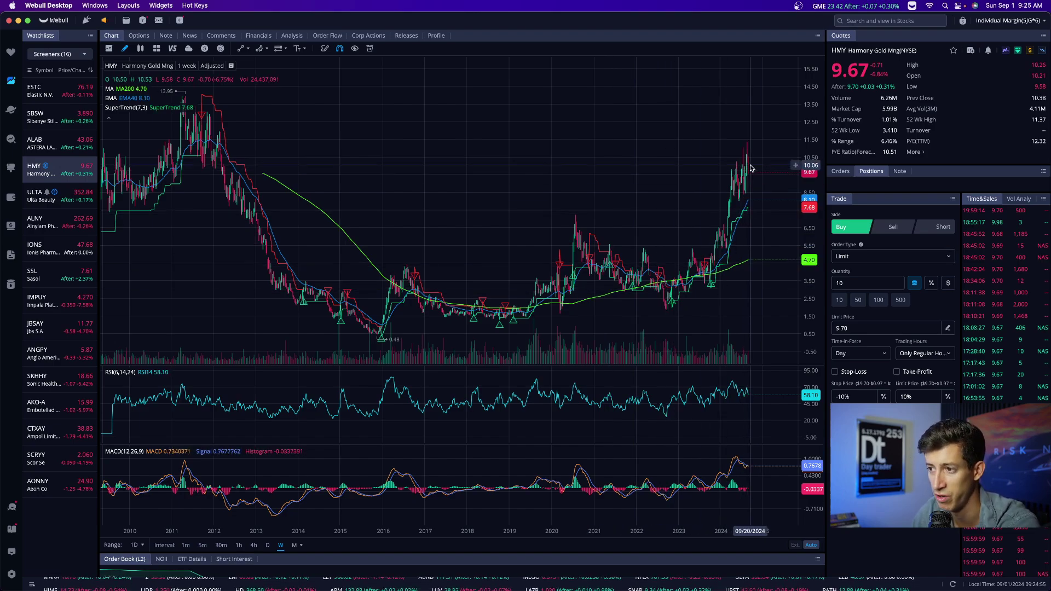
{"action": "left_click", "coordinate": [254, 546]}
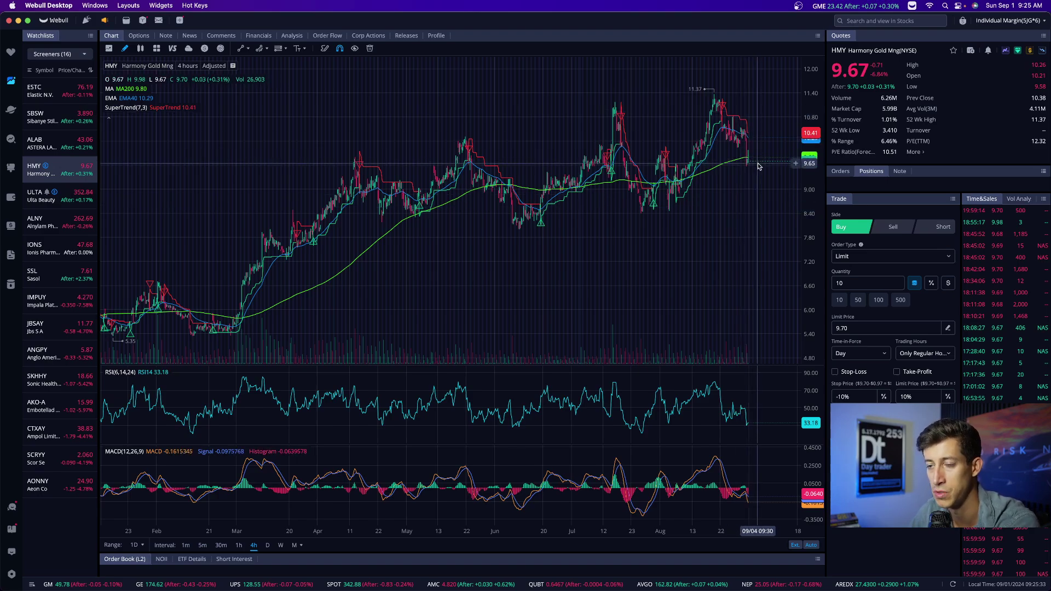
- Show Ulta Beauty (ULTA) on the 4-hour chart
{"action": "scroll", "coordinate": [758, 167], "scroll_direction": "up", "scroll_amount": 3}
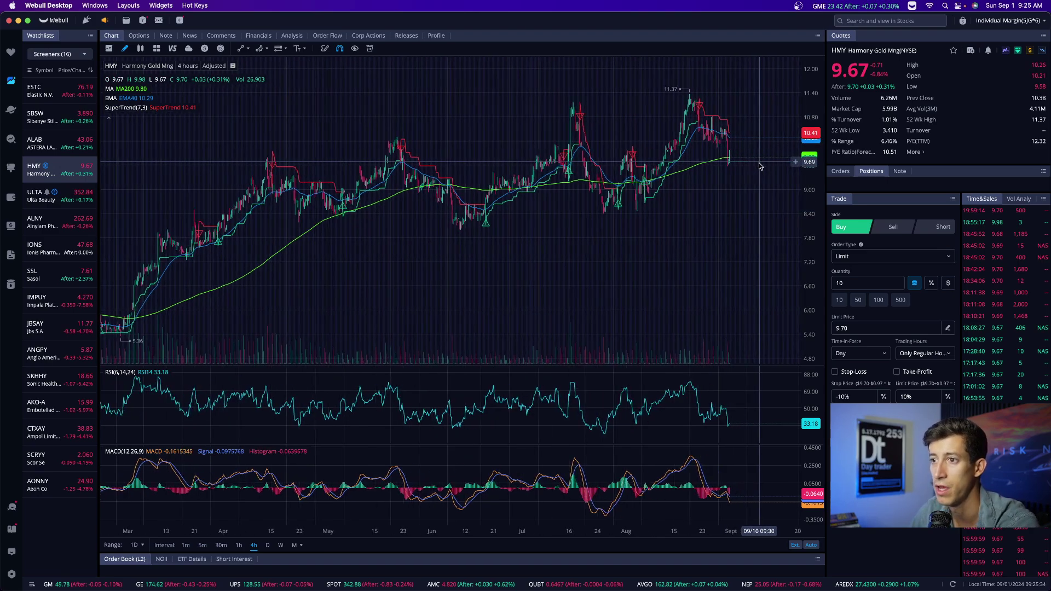
{"action": "scroll", "coordinate": [453, 219], "scroll_direction": "right", "scroll_amount": 2}
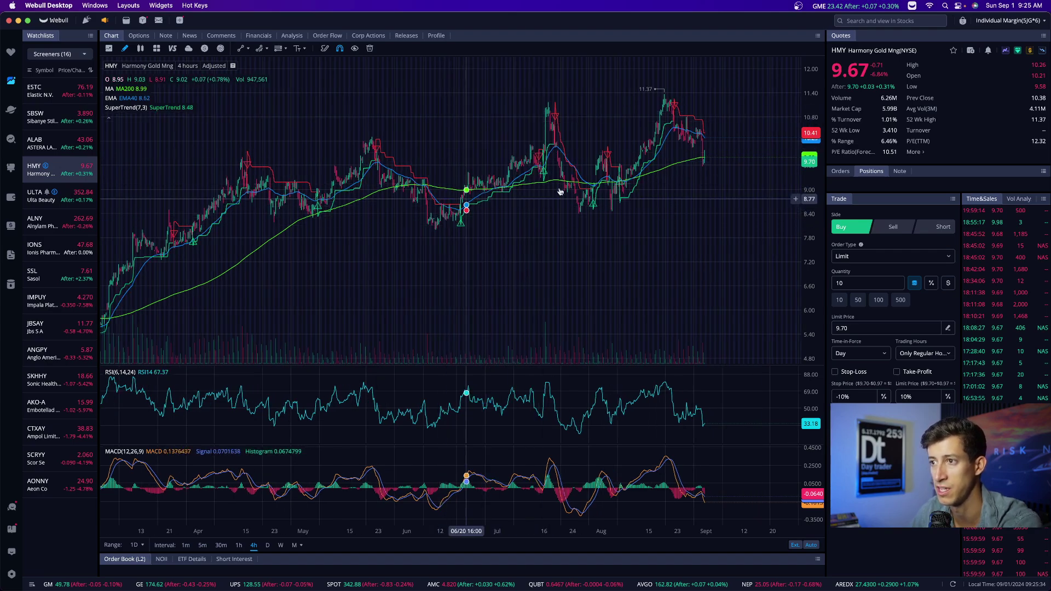
{"action": "left_click", "coordinate": [85, 201]}
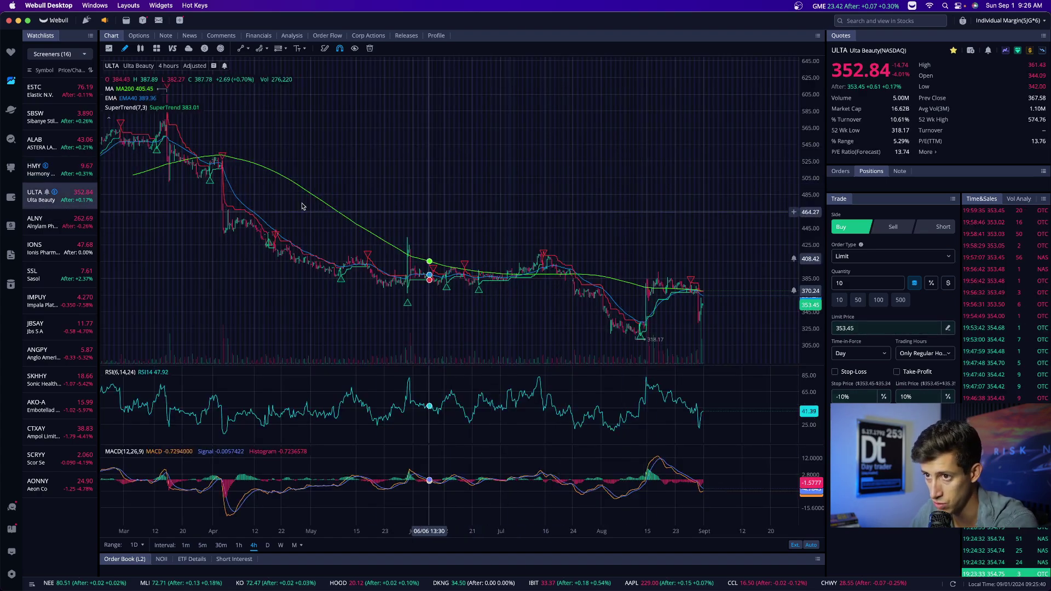
- Step through ALNY, IONS, SSL on daily candles, and Impala Platinum (IMPUY) in the results list
{"action": "left_click", "coordinate": [75, 224]}
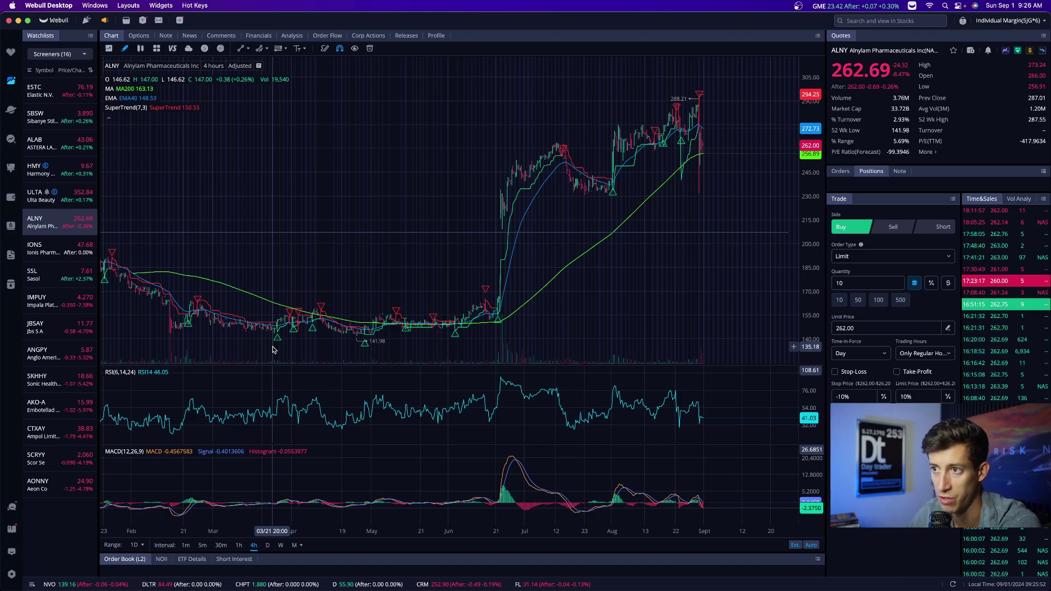
{"action": "key", "text": "Down"}
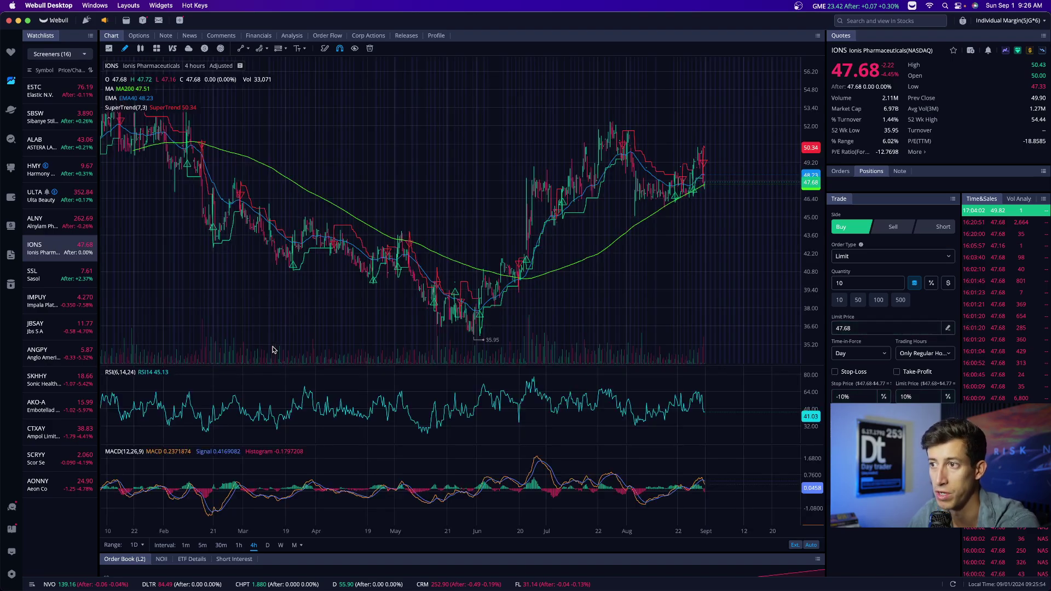
{"action": "key", "text": "Down"}
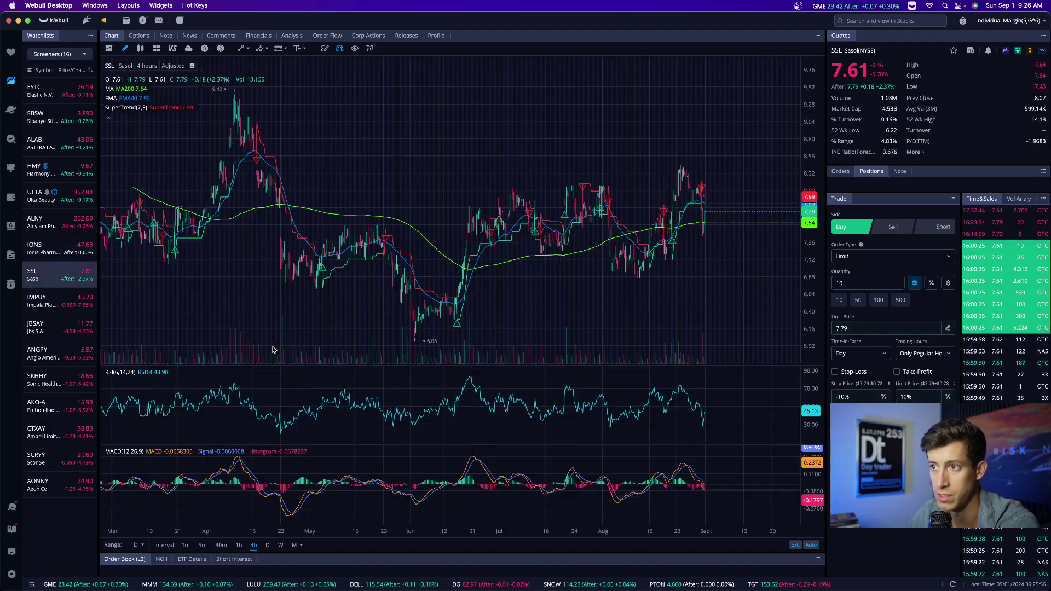
{"action": "left_click", "coordinate": [267, 545]}
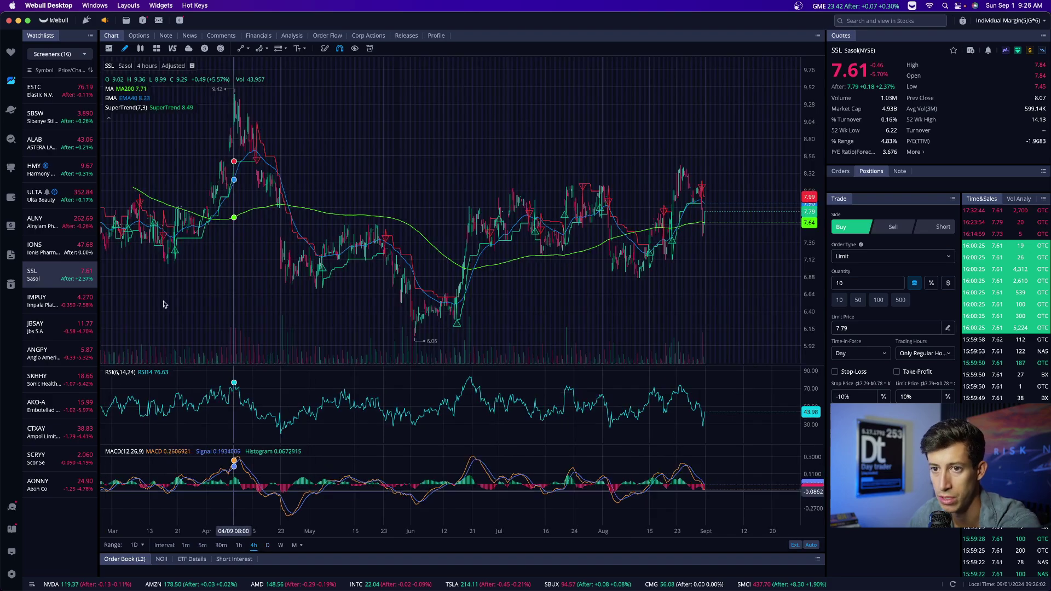
{"action": "left_click", "coordinate": [64, 300]}
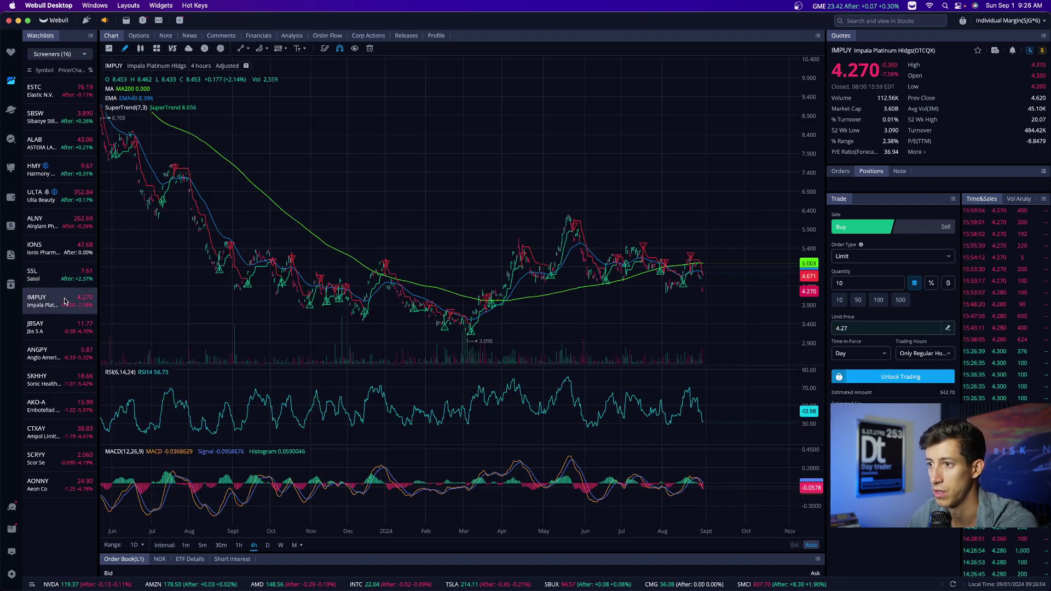
- Move to JBSAY and view it on 1-hour, 1-minute, then 4-hour bars
{"action": "key", "text": "Down"}
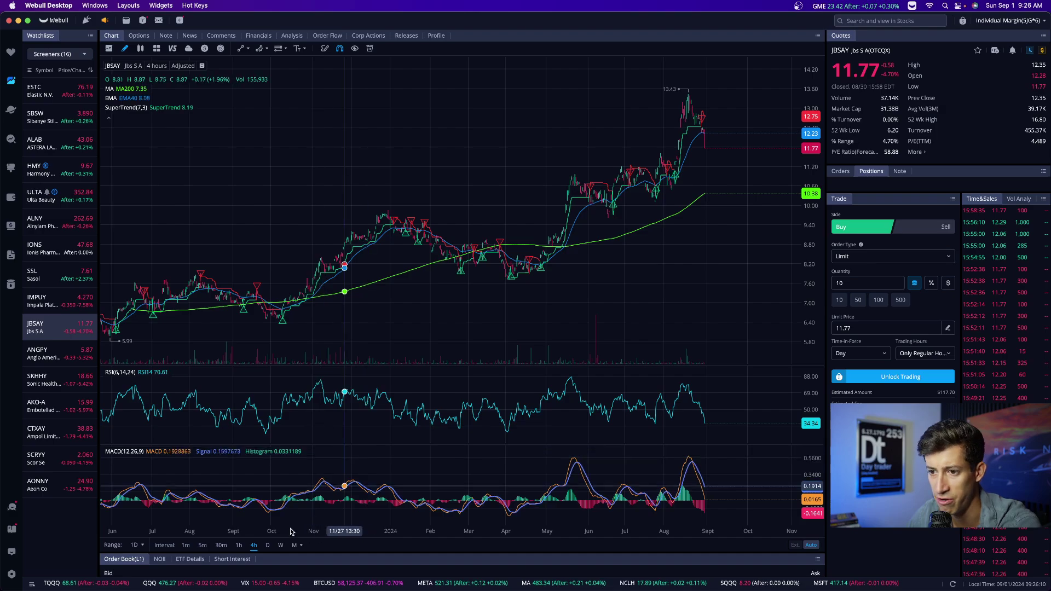
{"action": "left_click", "coordinate": [239, 546]}
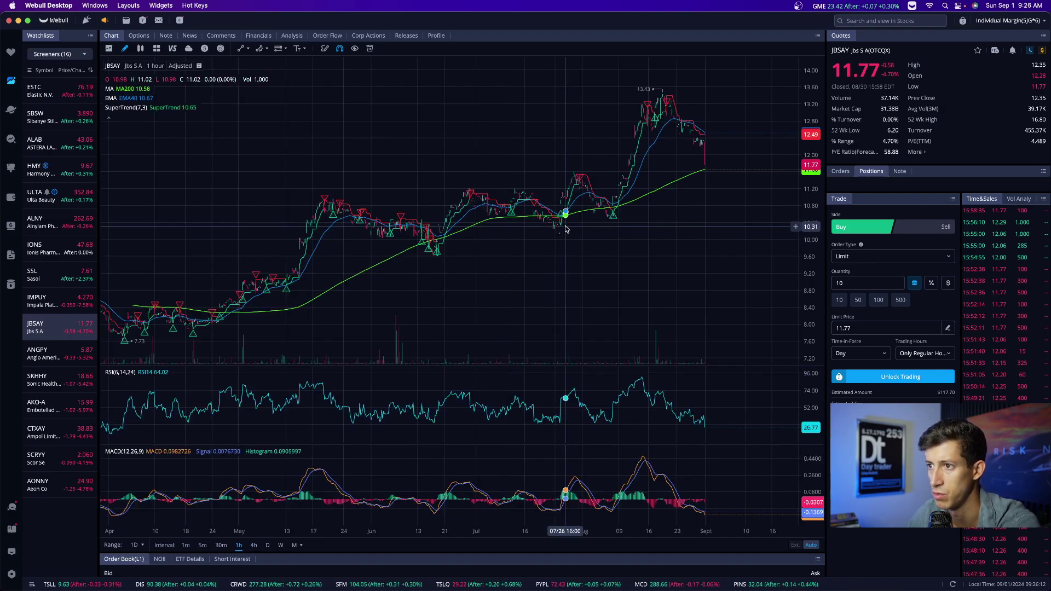
{"action": "left_click", "coordinate": [186, 545]}
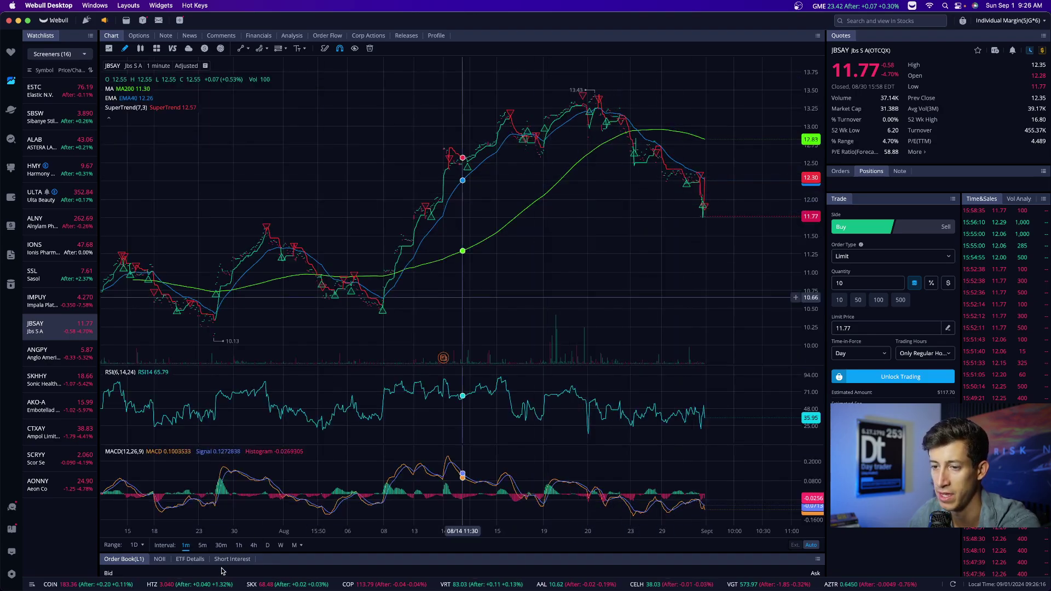
{"action": "left_click", "coordinate": [253, 546]}
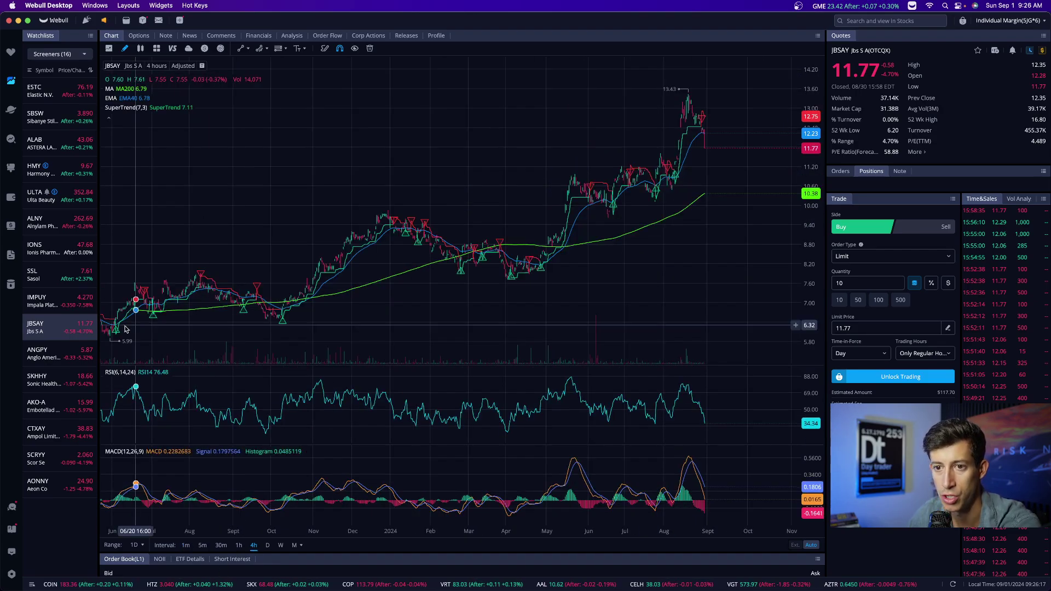
- Step through ANGPY, SKHHY, AKO-A, CTXAY, SCRYY and AONNY, then return to Harmony Gold (HMY)
{"action": "left_click", "coordinate": [70, 355]}
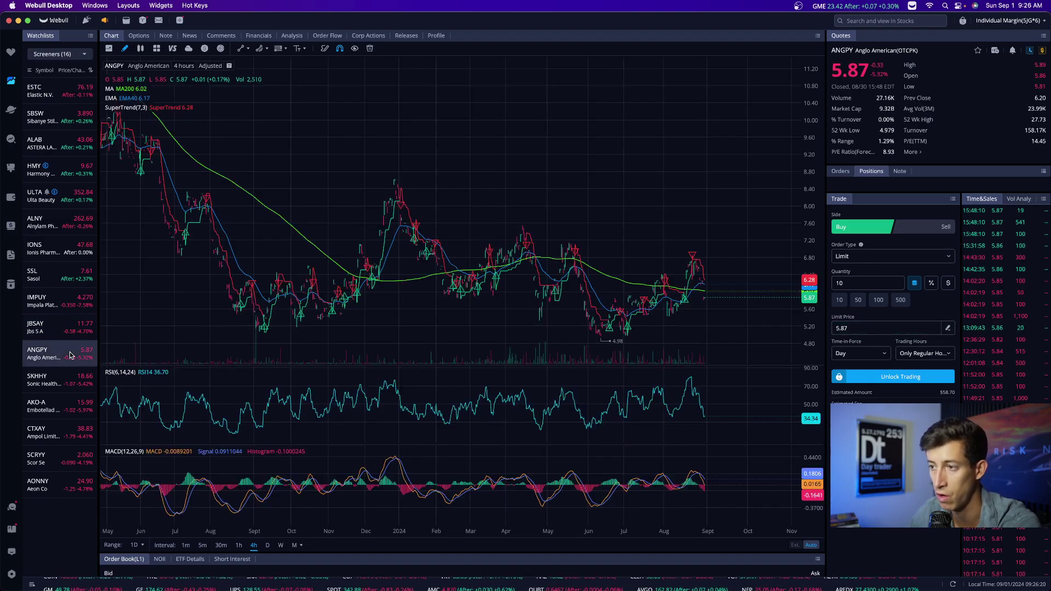
{"action": "key", "text": "Down"}
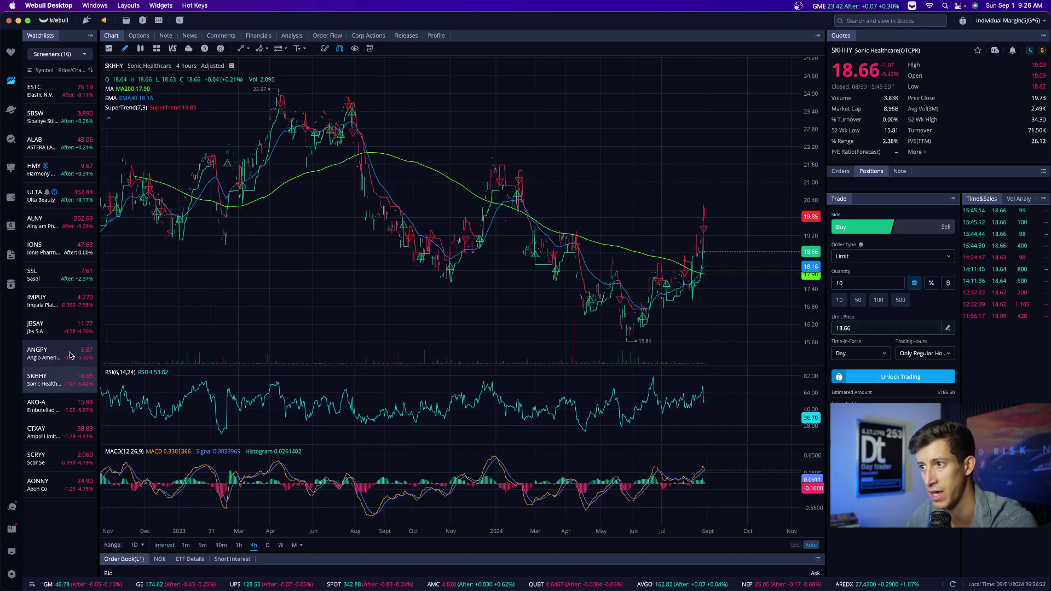
{"action": "key", "text": "Down"}
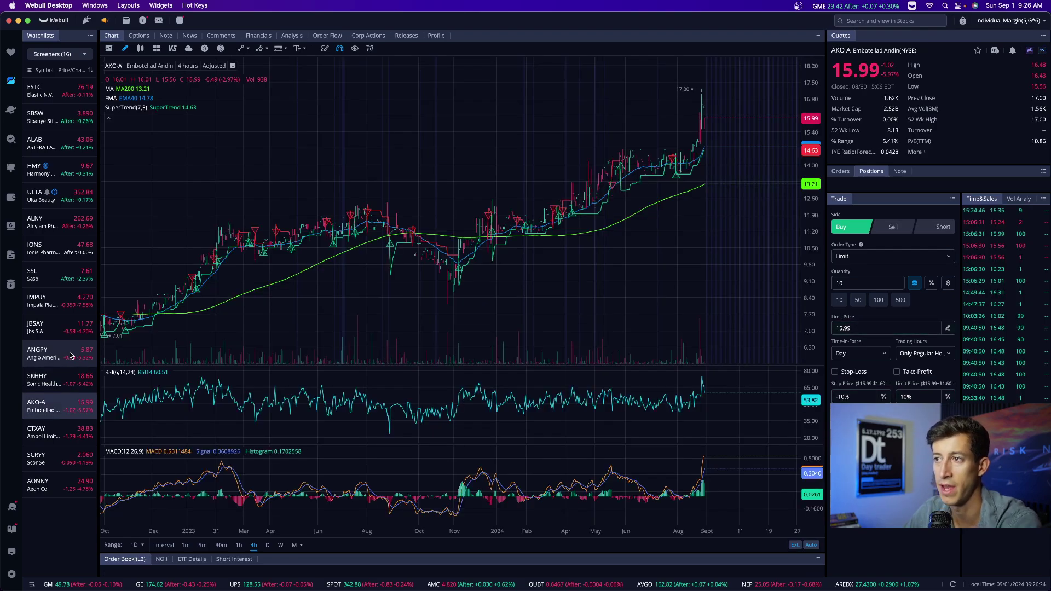
{"action": "key", "text": "Down"}
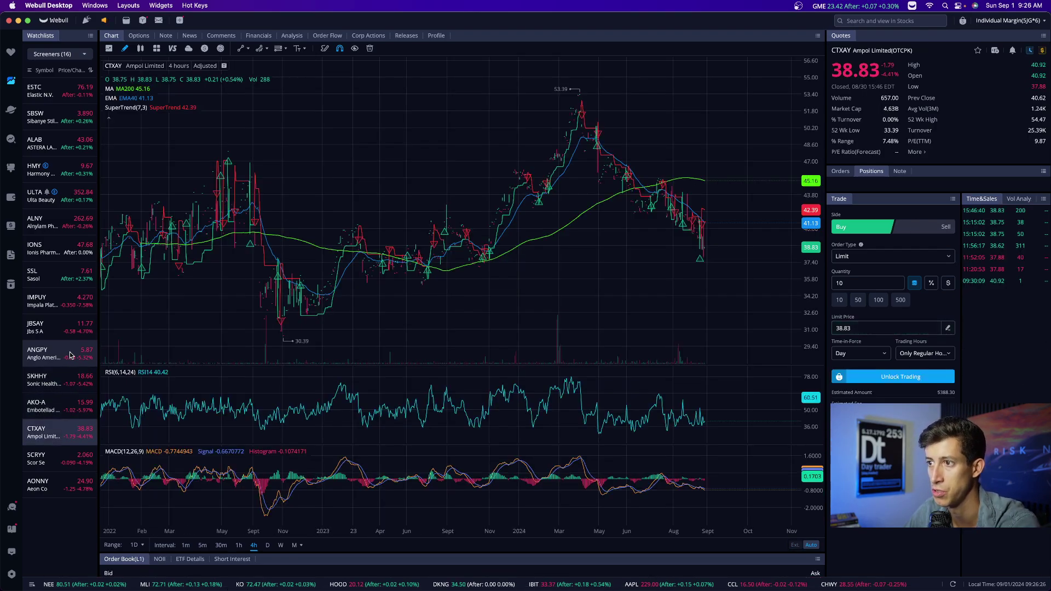
{"action": "key", "text": "Down"}
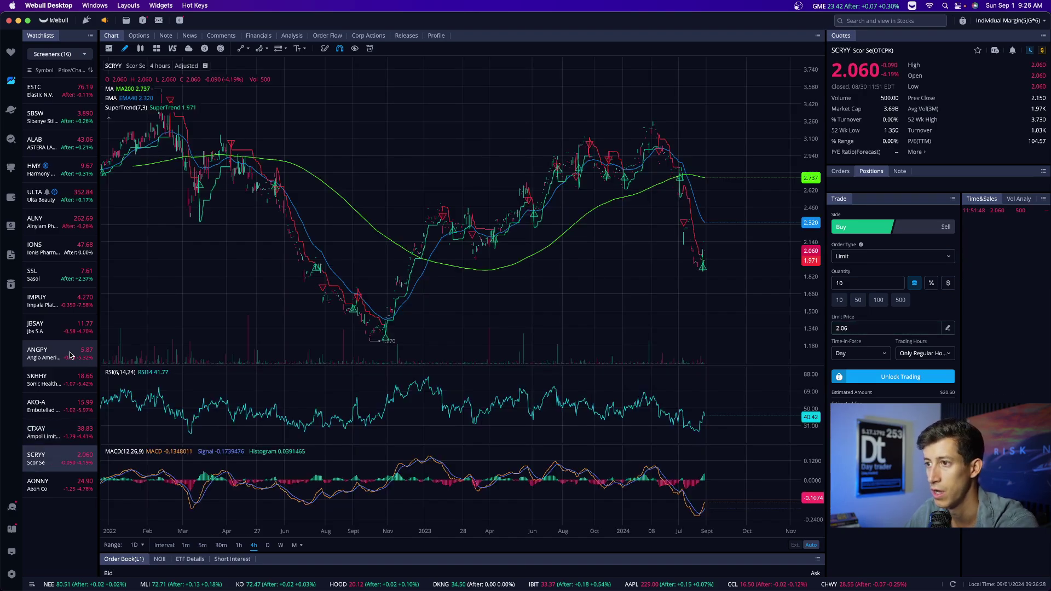
{"action": "key", "text": "Down"}
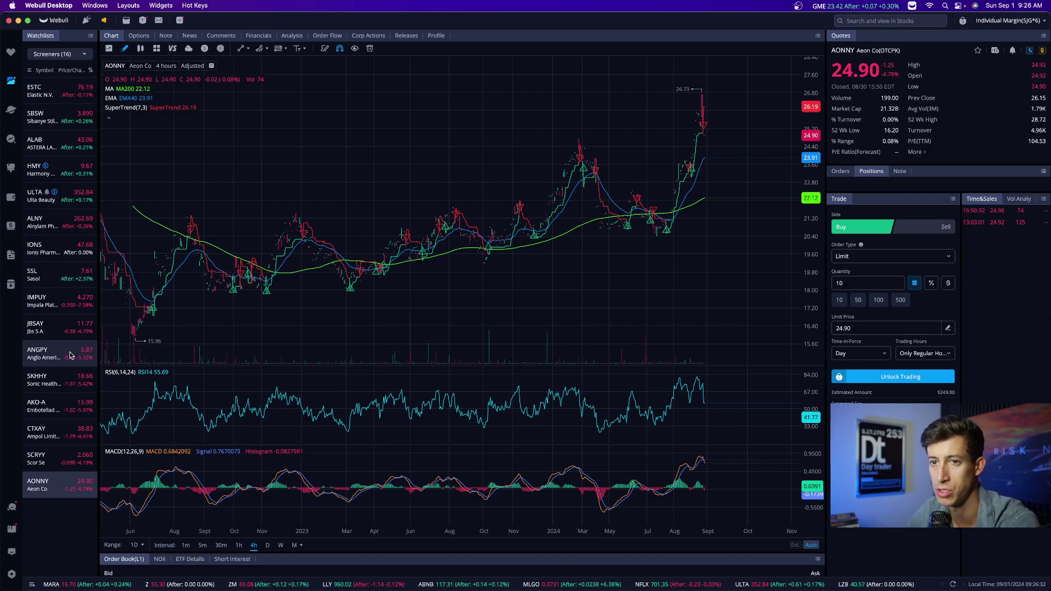
{"action": "left_click", "coordinate": [41, 169]}
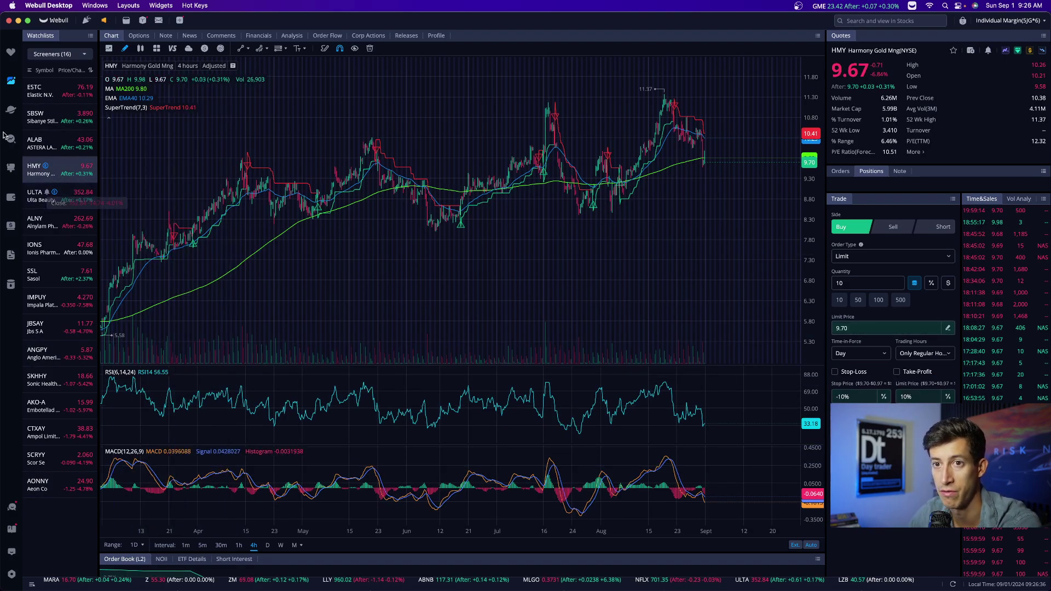
{"action": "left_click", "coordinate": [10, 141]}
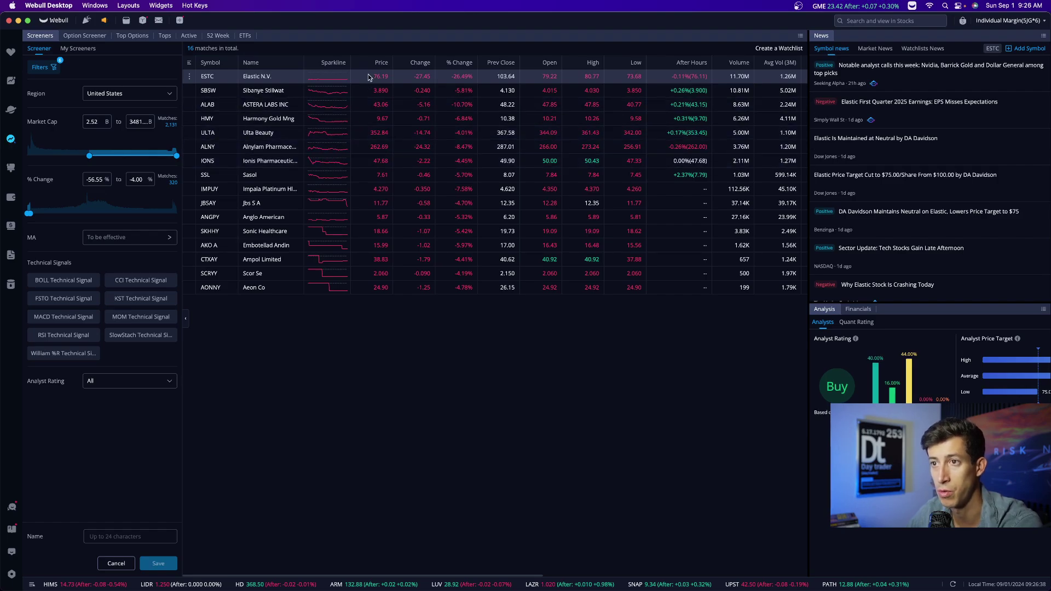
{"action": "left_click", "coordinate": [11, 81]}
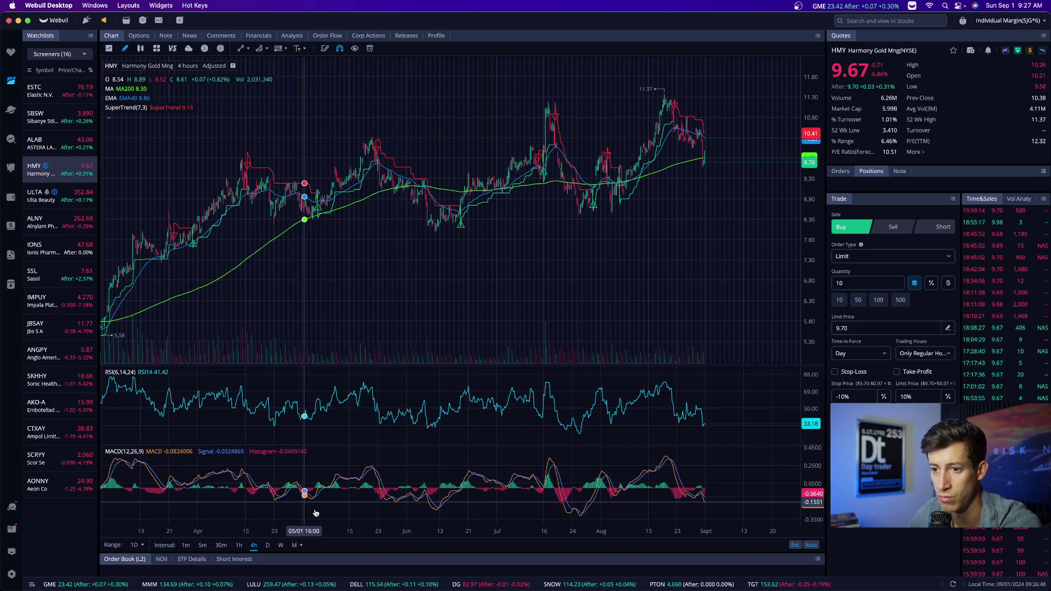
{"action": "left_click", "coordinate": [267, 545]}
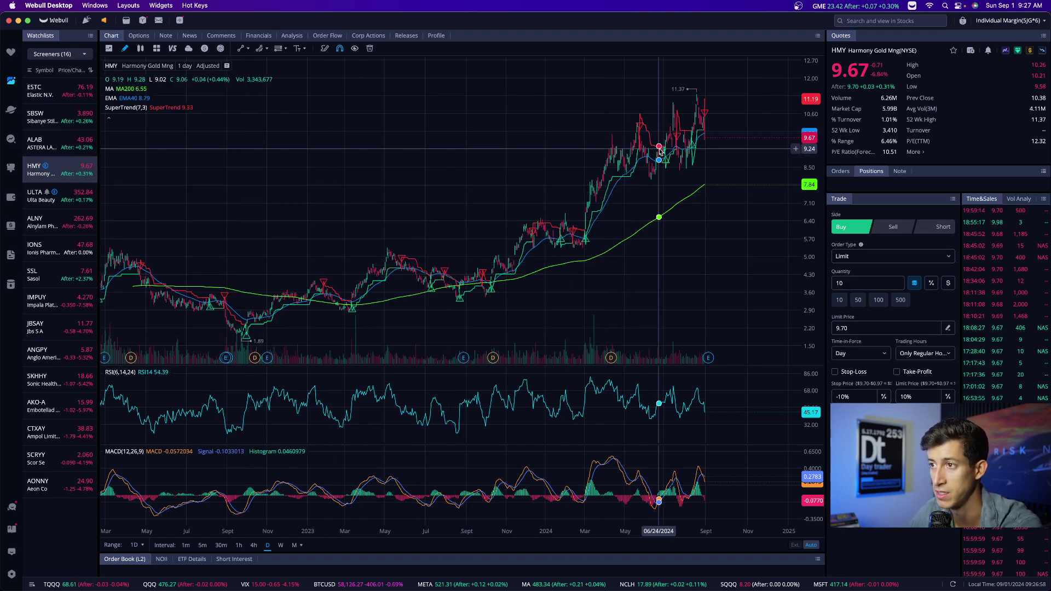
{"action": "left_click", "coordinate": [253, 545]}
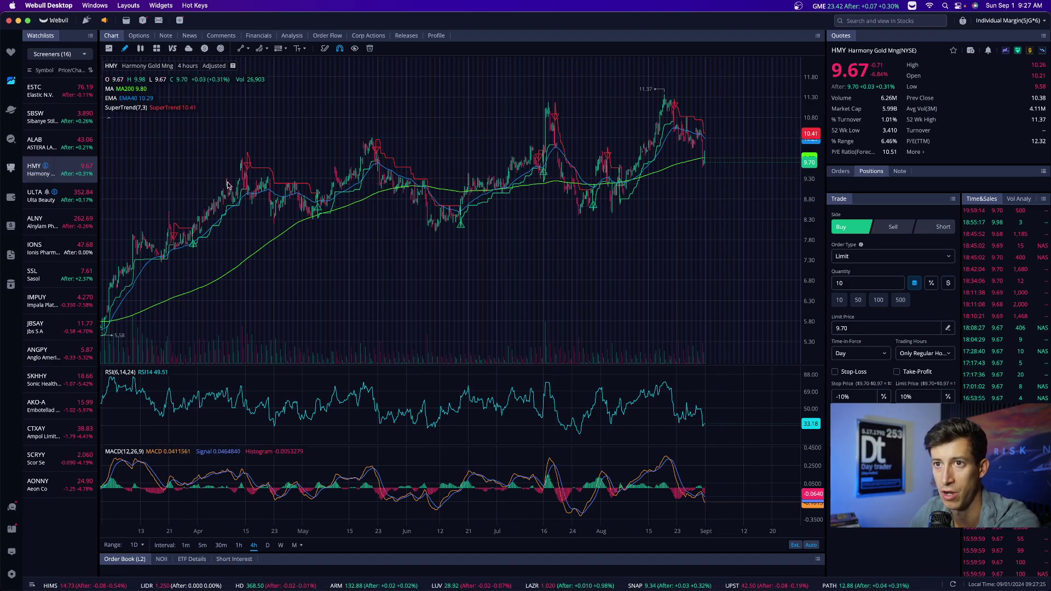
- Bring the Chrome LPP 3.0 waitlist window to the front from Mission Control
{"action": "key", "text": "ctrl+Up"}
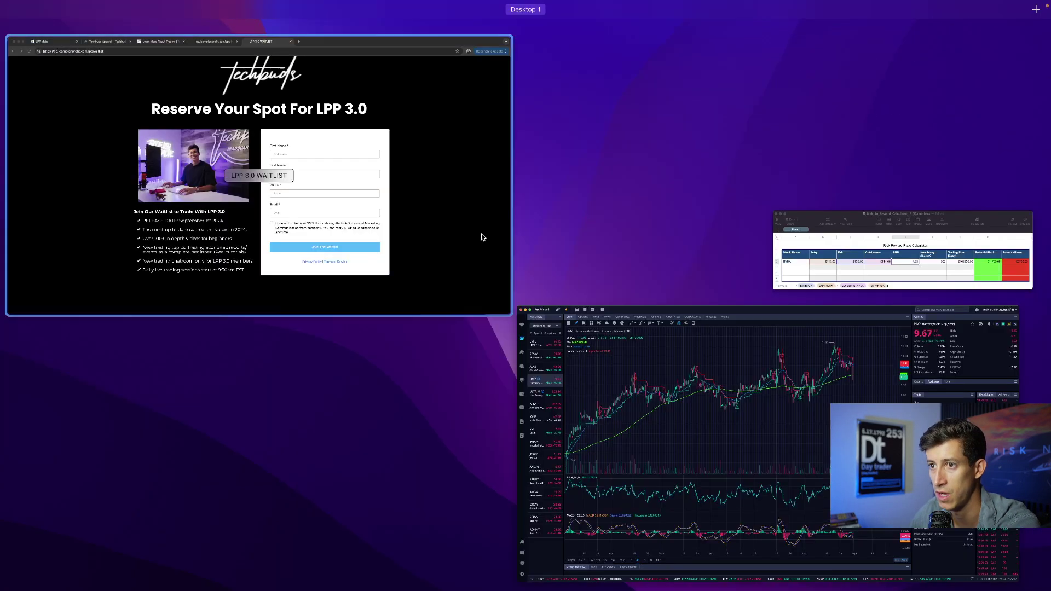
{"action": "left_click", "coordinate": [467, 238]}
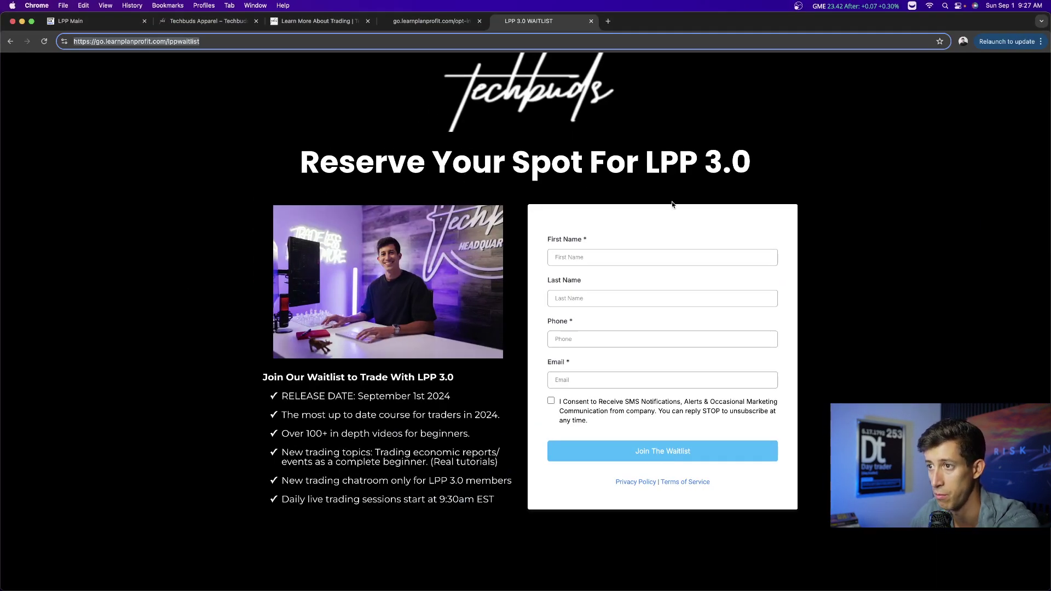